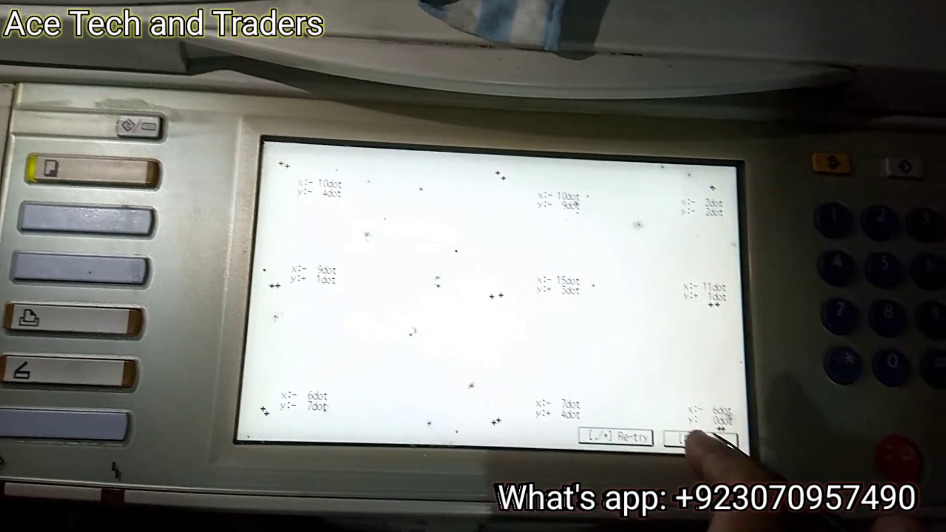
- Exit the Touch Screen Test with [#], then exit the Self Diagnostic Menu for restart
left_click(721, 454)
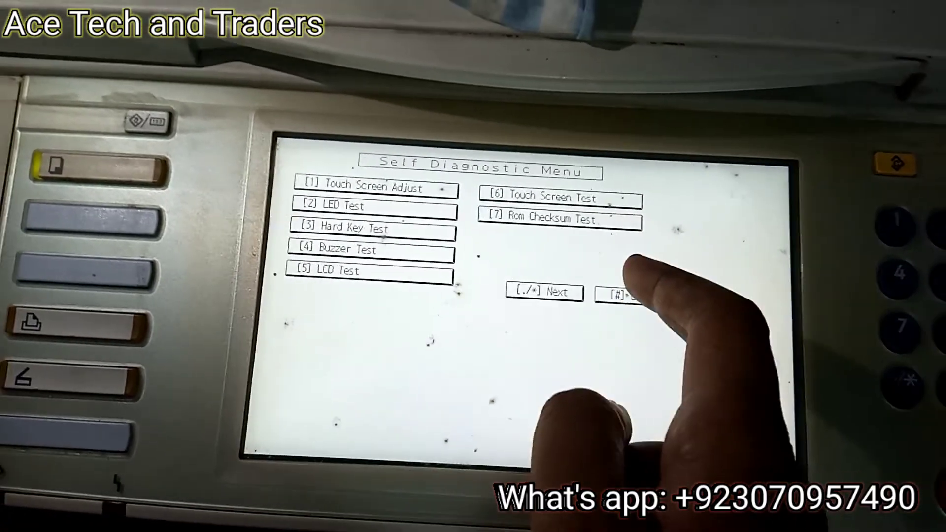
left_click(620, 294)
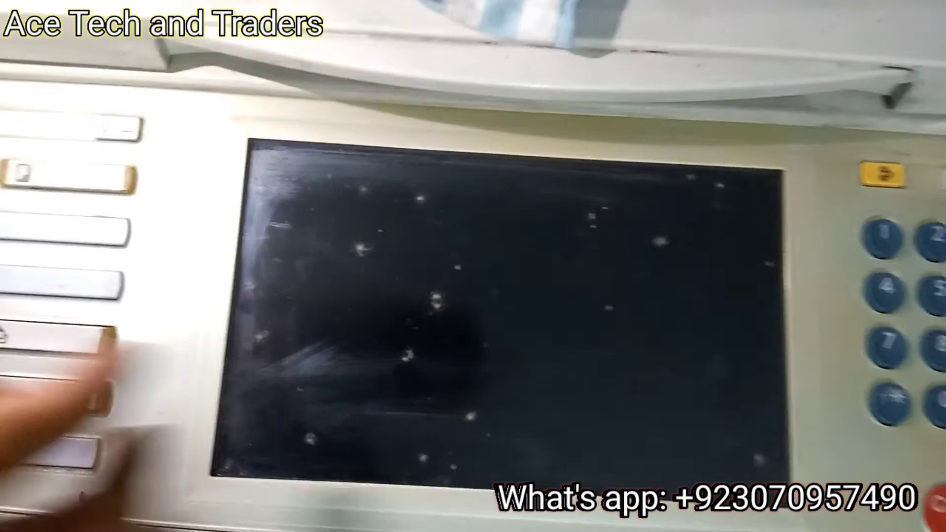